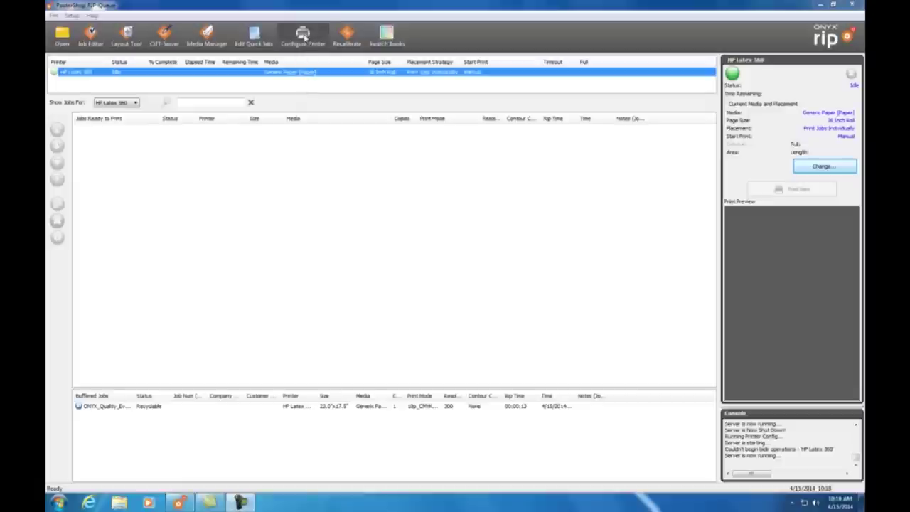
Add a 'Paper Fast Mode' quick set using print mode 6p_CMYK_70 for the HP Latex 360.
{"action": "left_click", "coordinate": [304, 34]}
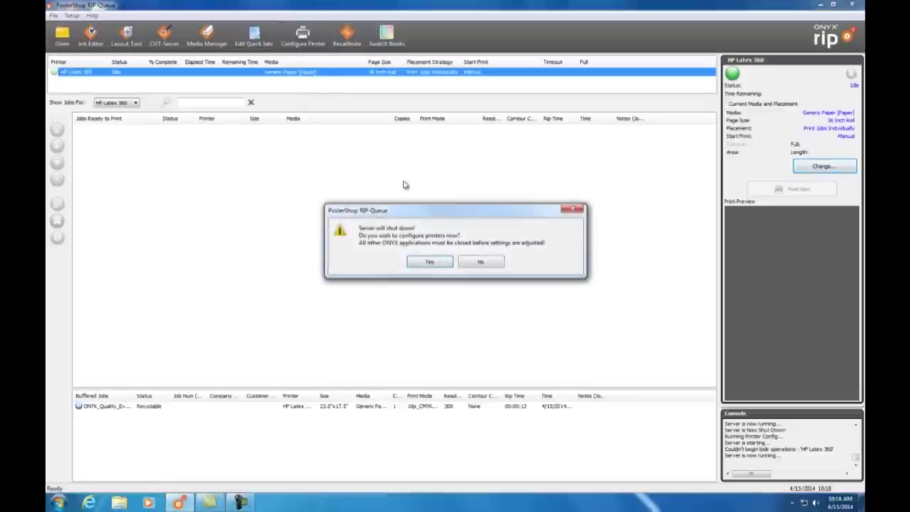
{"action": "left_click", "coordinate": [429, 263]}
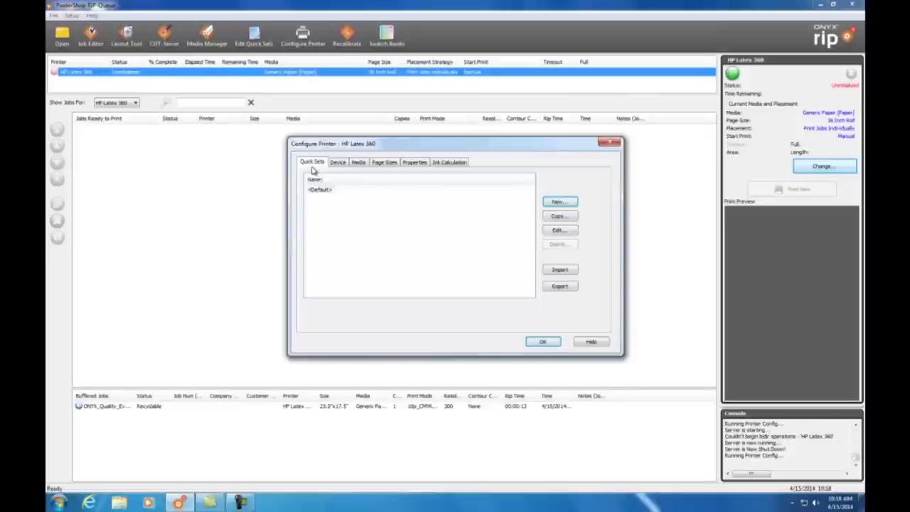
{"action": "left_click", "coordinate": [557, 203]}
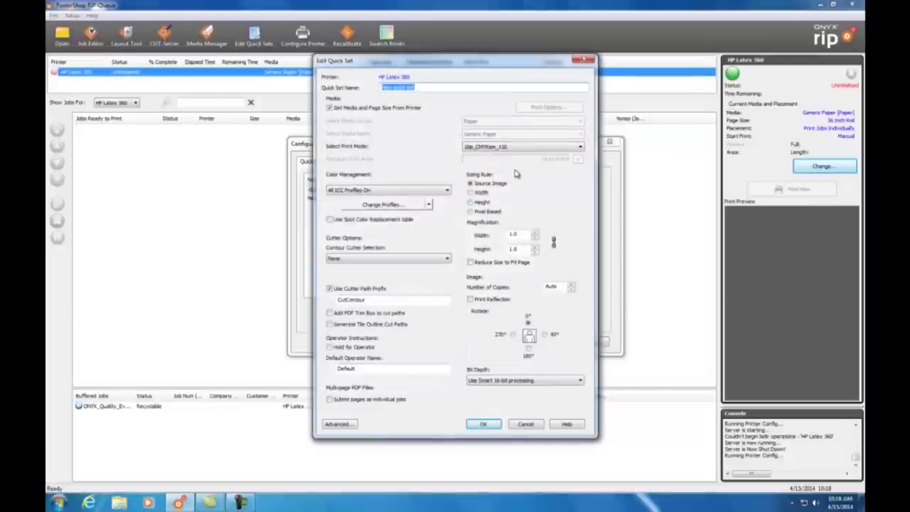
{"action": "type", "text": "Paper Fast Mode"}
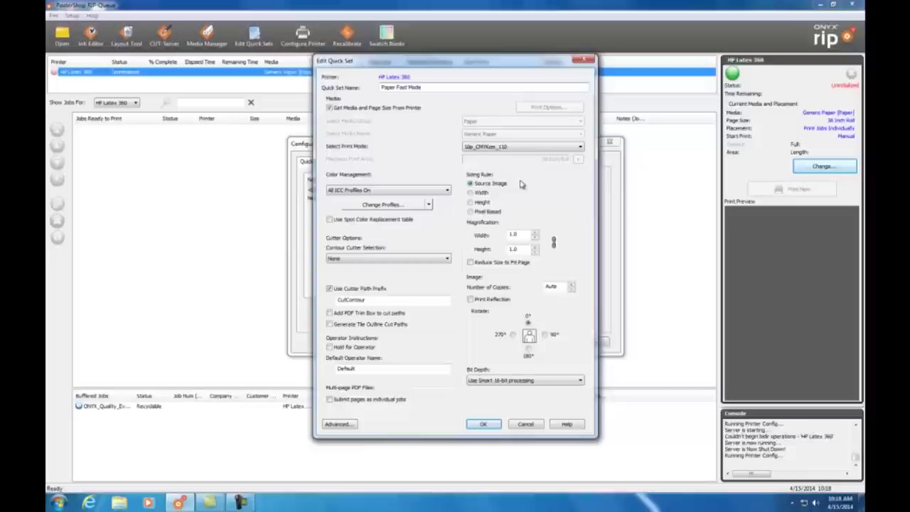
{"action": "left_click", "coordinate": [329, 108]}
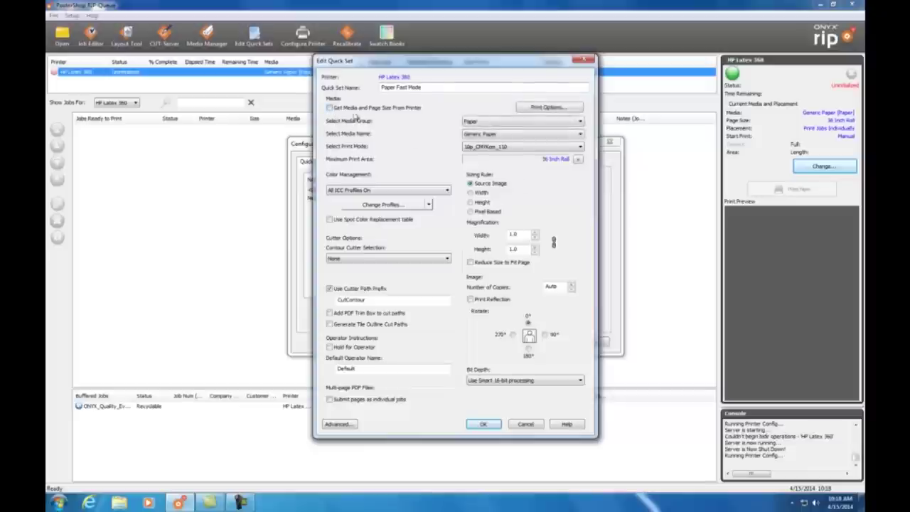
{"action": "left_click", "coordinate": [509, 124]}
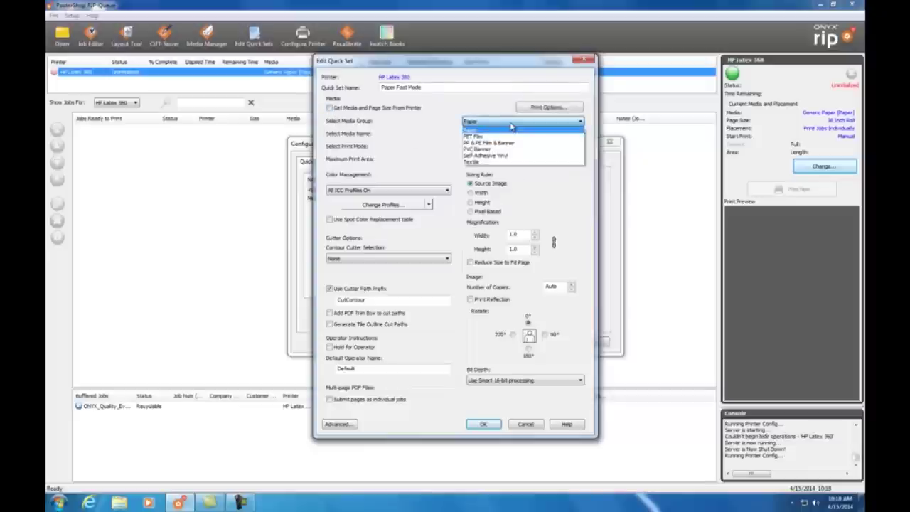
{"action": "left_click", "coordinate": [510, 128]}
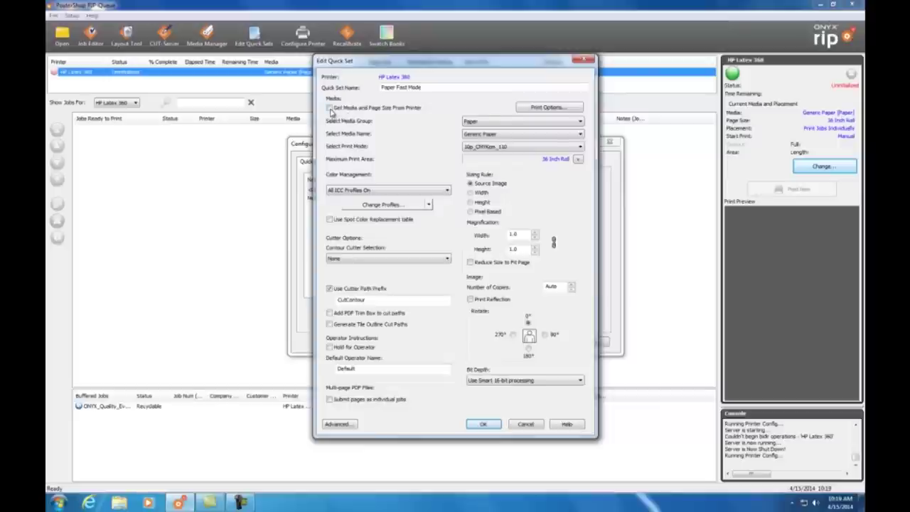
{"action": "left_click", "coordinate": [330, 108]}
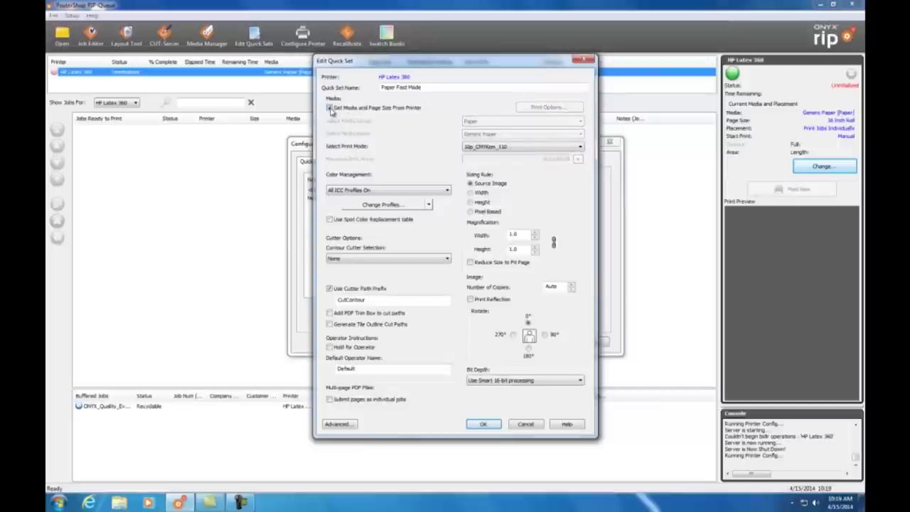
{"action": "left_click", "coordinate": [536, 148]}
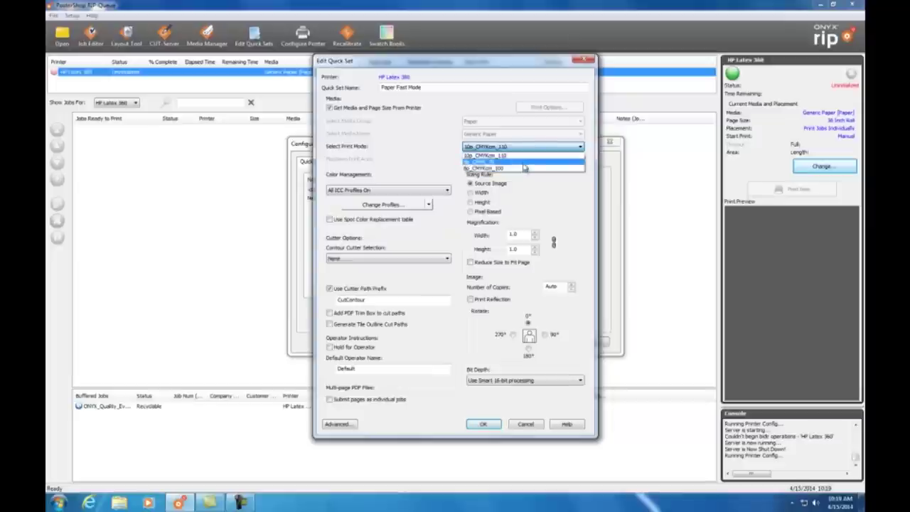
{"action": "left_click", "coordinate": [490, 163]}
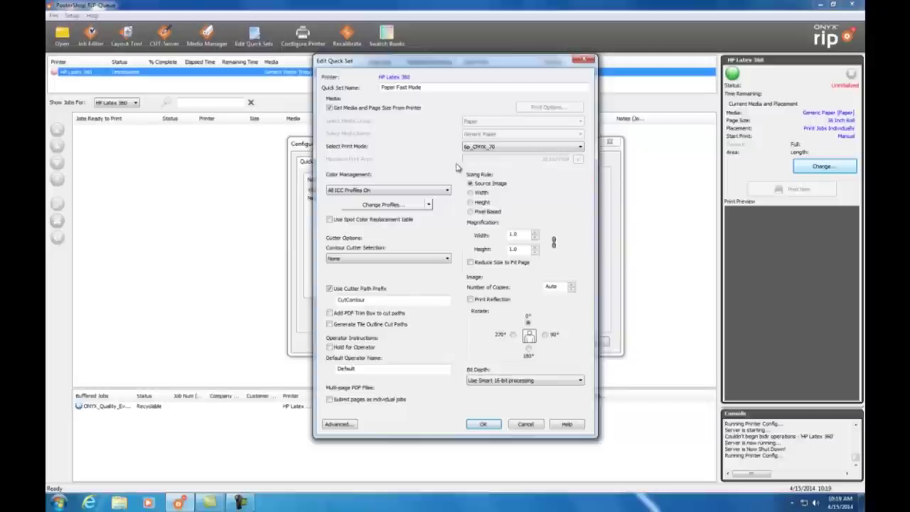
{"action": "left_click", "coordinate": [484, 425]}
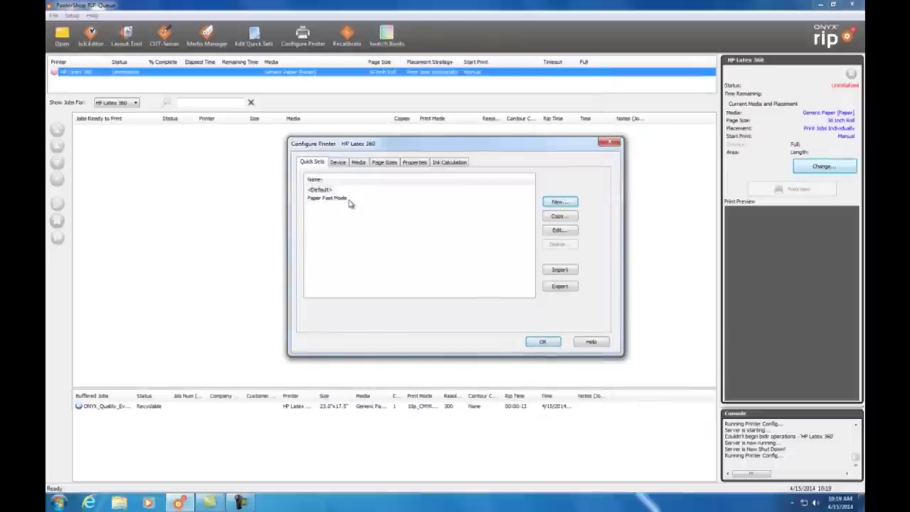
Close the printer configuration and queue ONYX Quality Evaluation.pdf with the Paper Fast Mode quick set.
{"action": "left_click", "coordinate": [543, 342]}
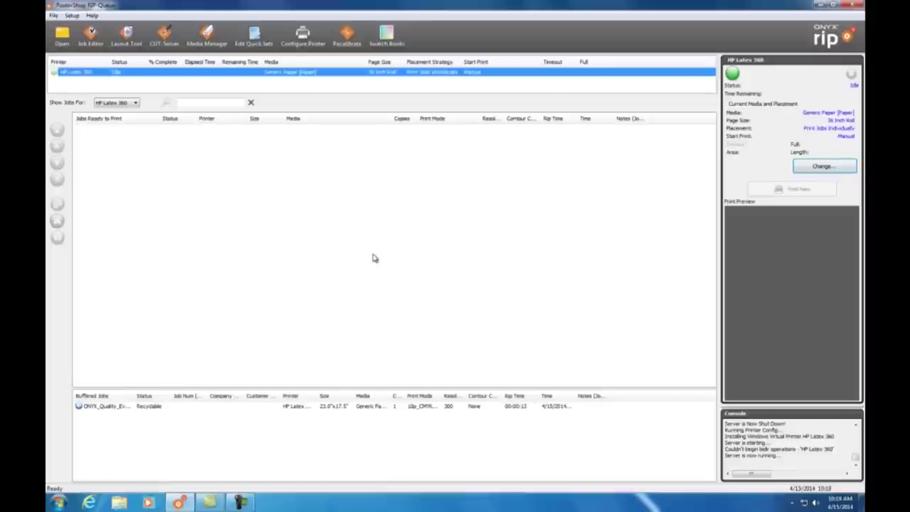
{"action": "left_click", "coordinate": [62, 36]}
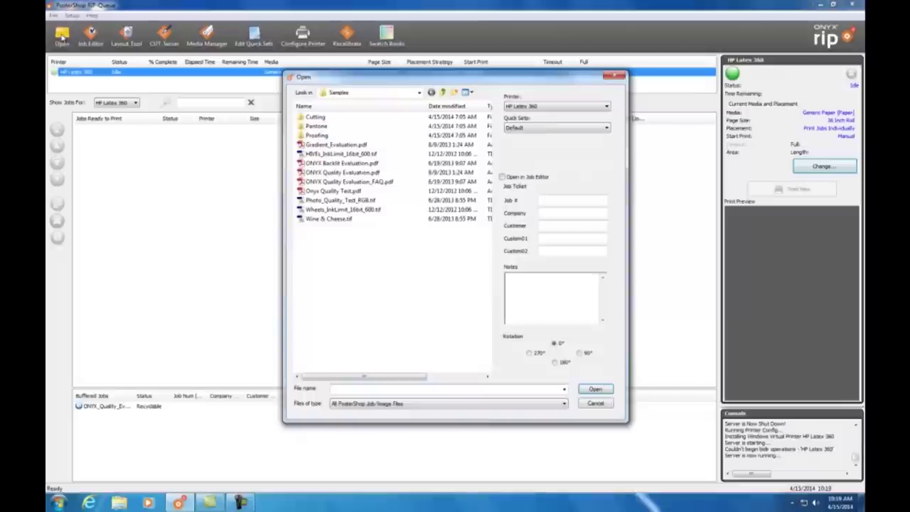
{"action": "left_click", "coordinate": [545, 129]}
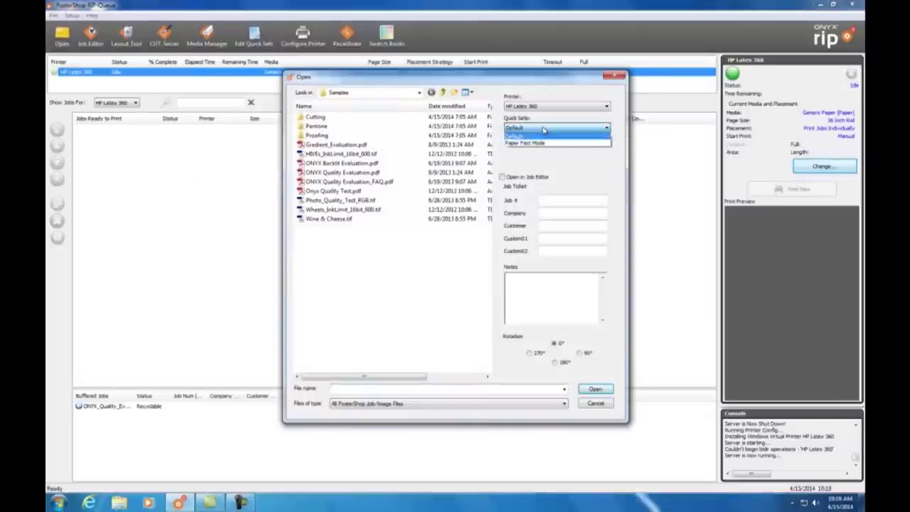
{"action": "left_click", "coordinate": [538, 144]}
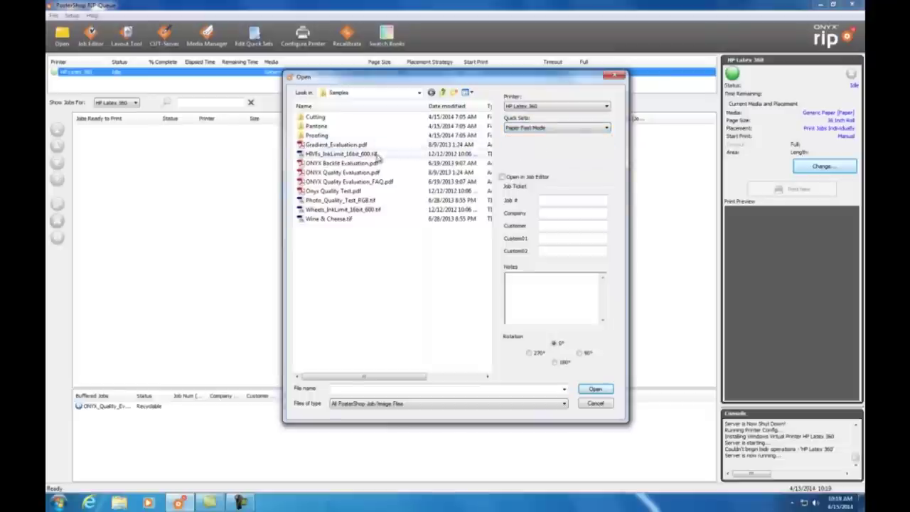
{"action": "left_click", "coordinate": [333, 173]}
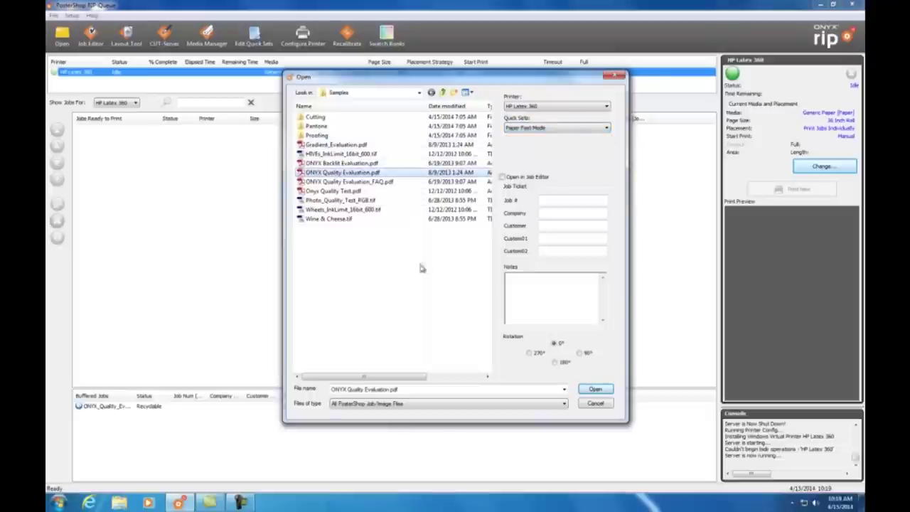
{"action": "left_click", "coordinate": [608, 389]}
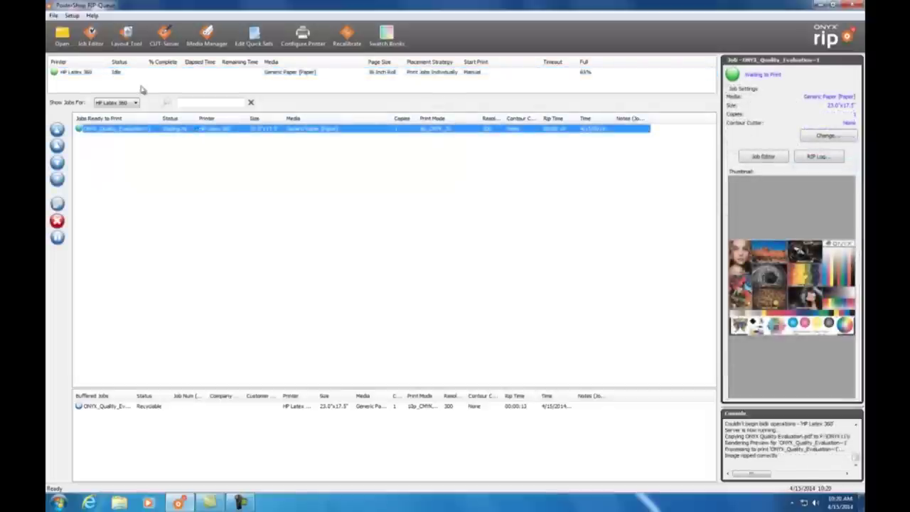
Print the waiting ONYX Quality Evaluation job on the HP Latex 360 now.
{"action": "left_click", "coordinate": [89, 72]}
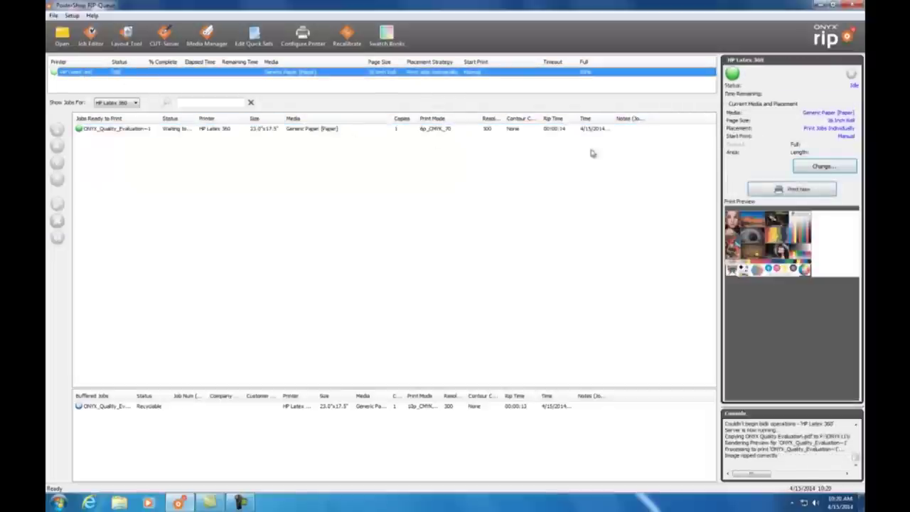
{"action": "left_click", "coordinate": [805, 190]}
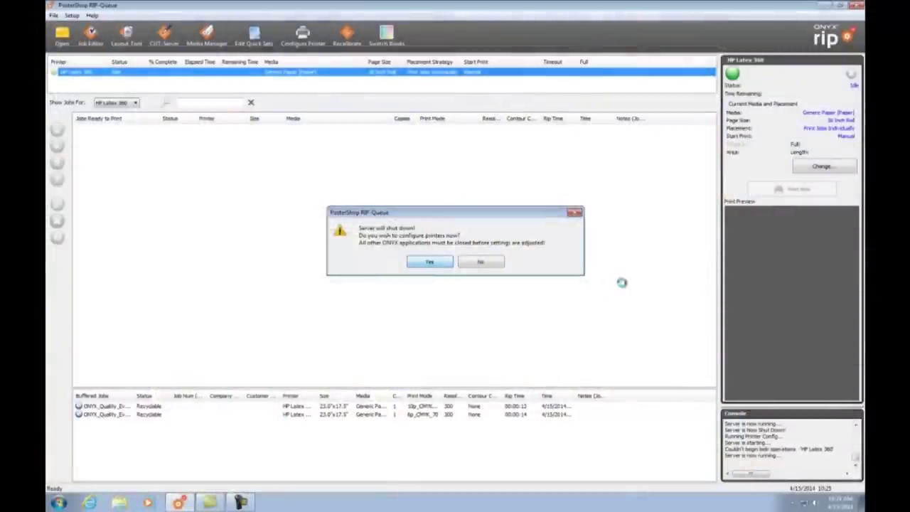
Shut down the server and start a new quick set named 'Paper DS Fast Mode'.
{"action": "key", "text": "Return"}
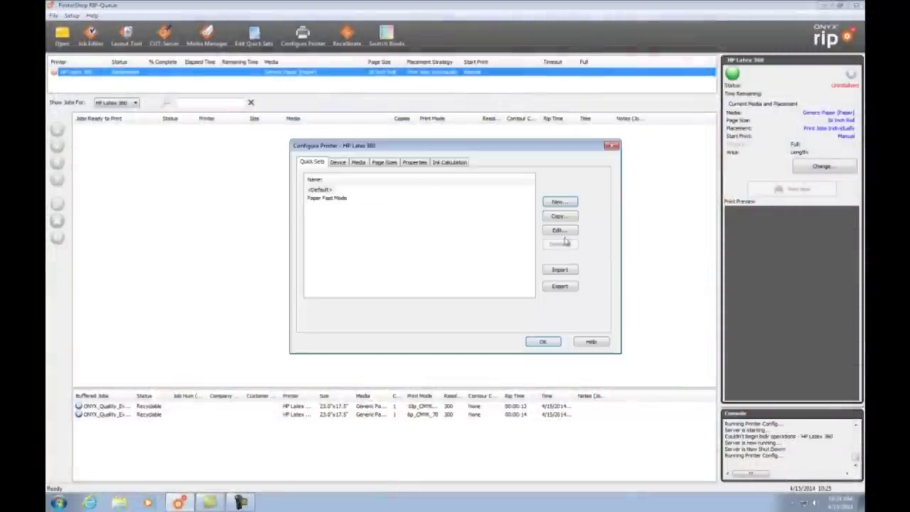
{"action": "left_click", "coordinate": [559, 202]}
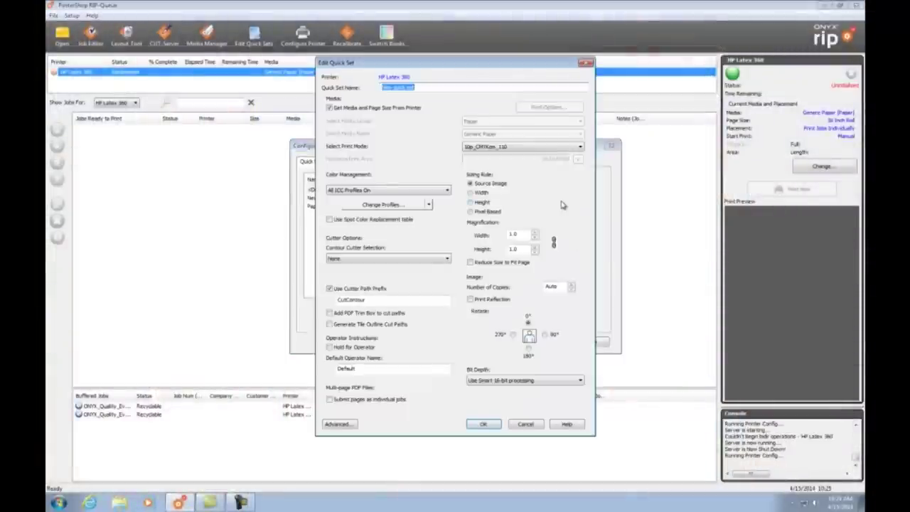
{"action": "type", "text": "Paper DS Fast Mode"}
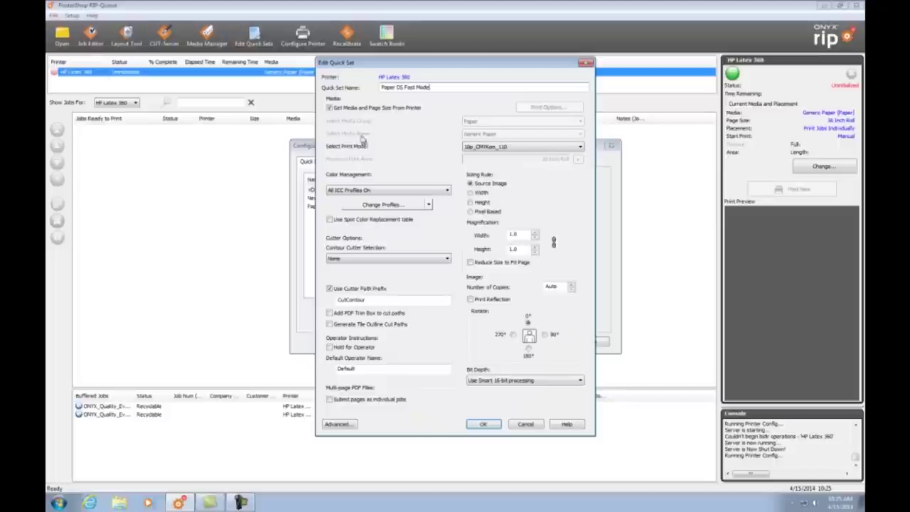
Set the quick set's media to Paper / Generic Paper and its print mode to 6p_CMYK_70.
{"action": "left_click", "coordinate": [329, 108]}
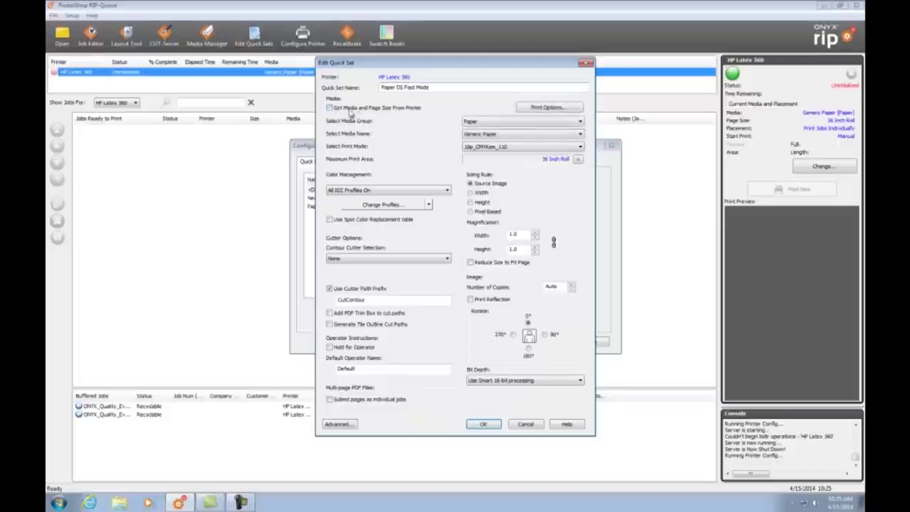
{"action": "left_click", "coordinate": [533, 122]}
{"action": "left_click", "coordinate": [533, 125]}
{"action": "left_click", "coordinate": [533, 136]}
{"action": "left_click", "coordinate": [534, 136]}
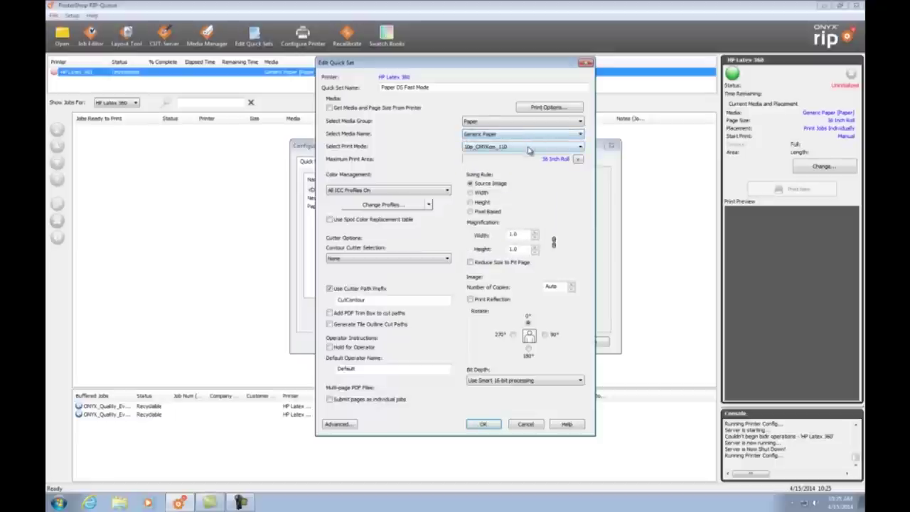
{"action": "left_click", "coordinate": [530, 148]}
{"action": "left_click", "coordinate": [484, 161]}
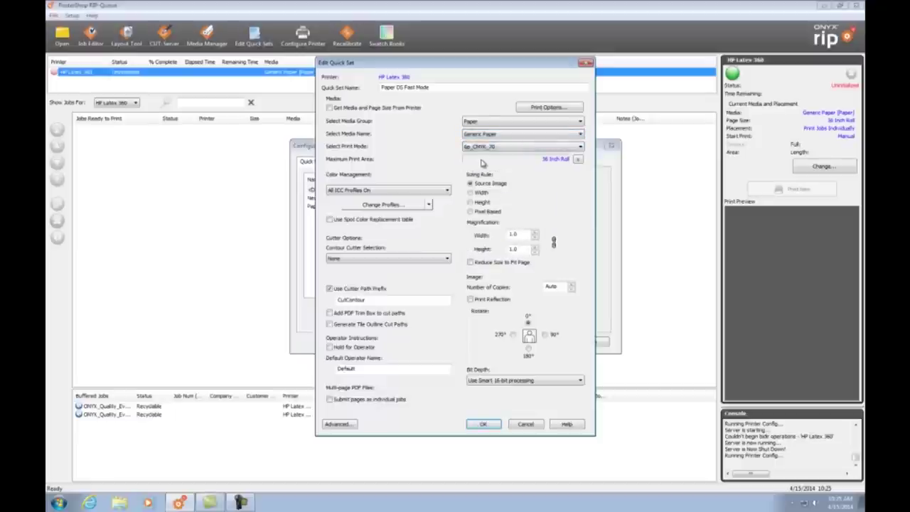
{"action": "left_click", "coordinate": [550, 108]}
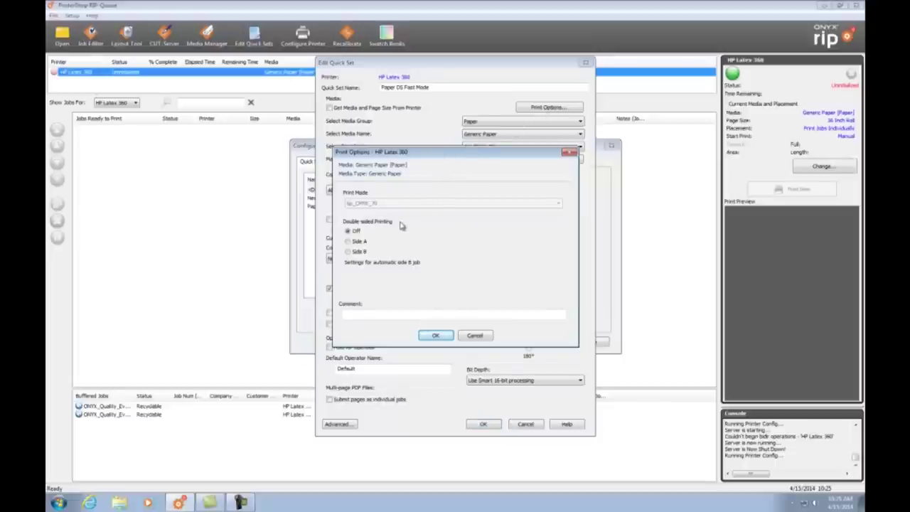
Make Paper DS Fast Mode print double-sided as Side A, then save the quick set and printer configuration.
{"action": "left_click", "coordinate": [349, 242]}
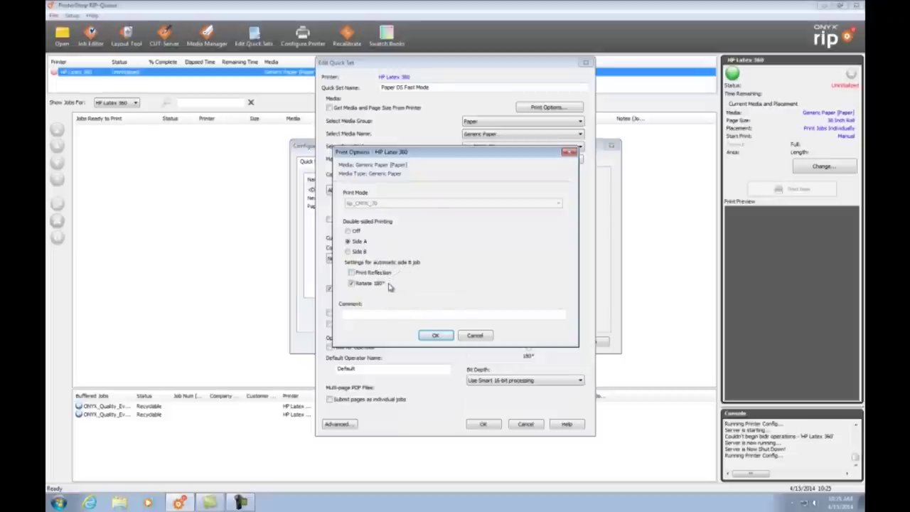
{"action": "left_click", "coordinate": [437, 337]}
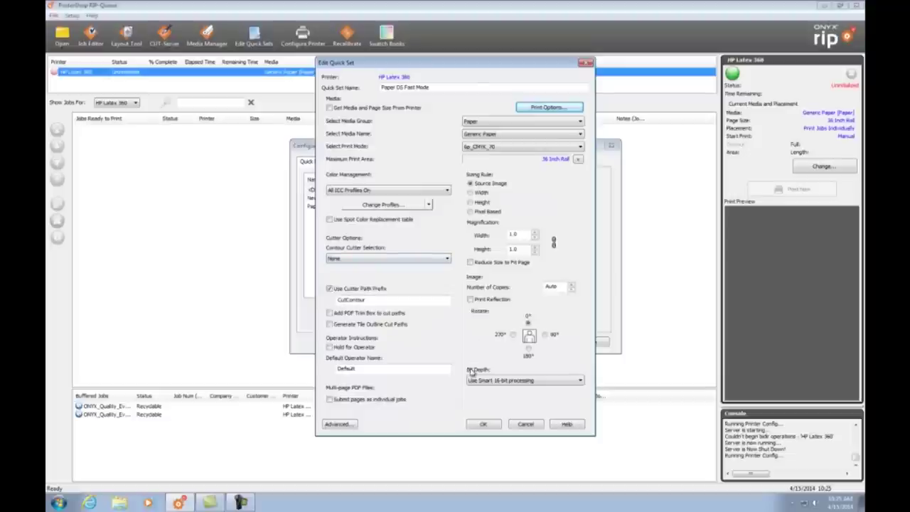
{"action": "left_click", "coordinate": [484, 425]}
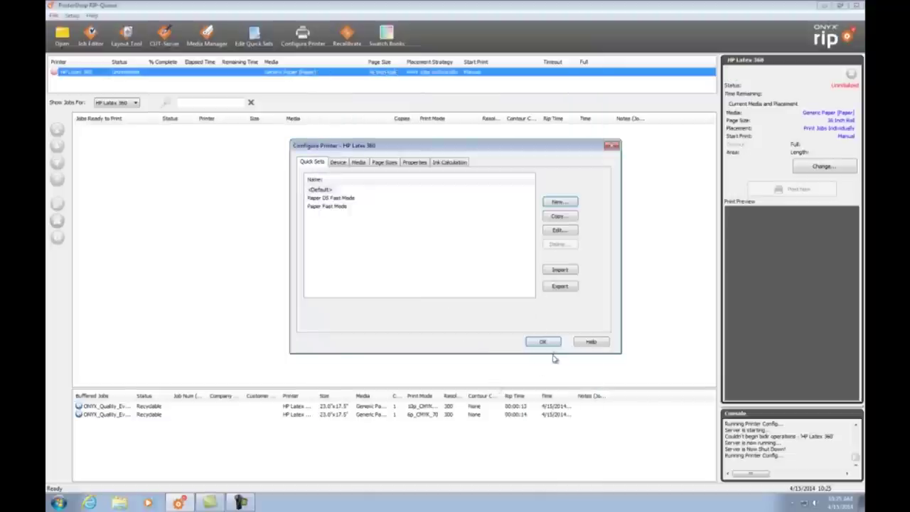
{"action": "left_click", "coordinate": [545, 343]}
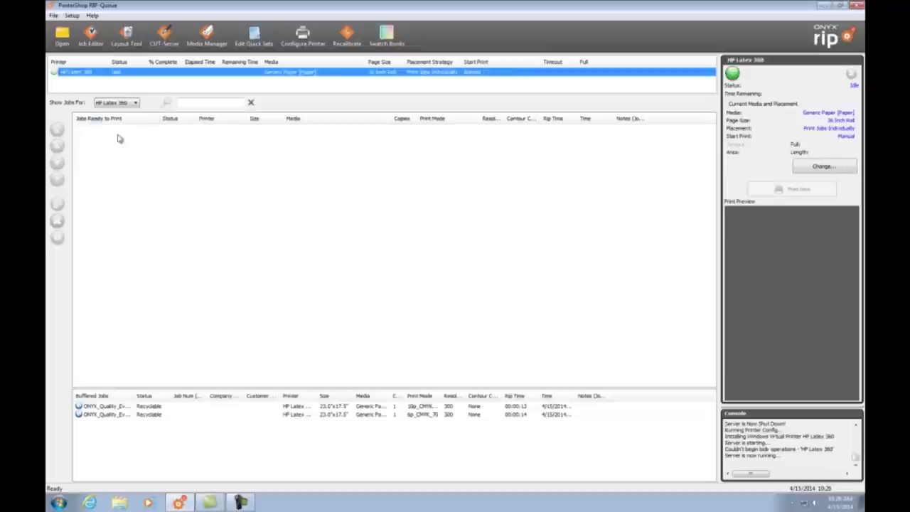
{"action": "left_click", "coordinate": [63, 37]}
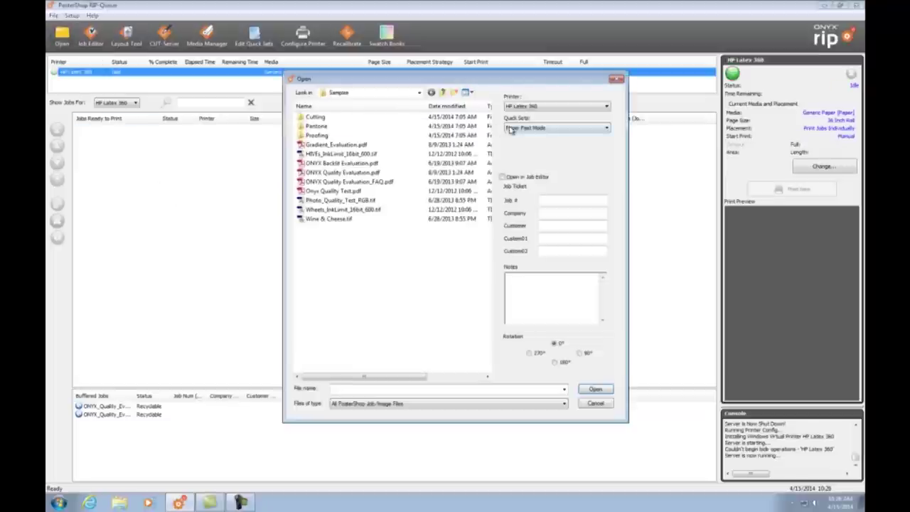
Queue ONYX Quality Evaluation.pdf with Paper DS Fast Mode and view the new job's details.
{"action": "left_click", "coordinate": [548, 130]}
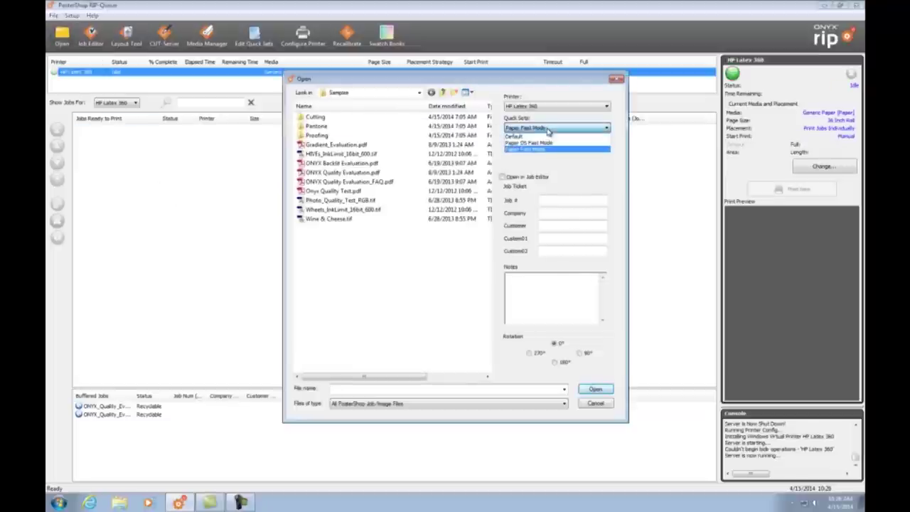
{"action": "left_click", "coordinate": [542, 144]}
{"action": "left_click", "coordinate": [331, 173]}
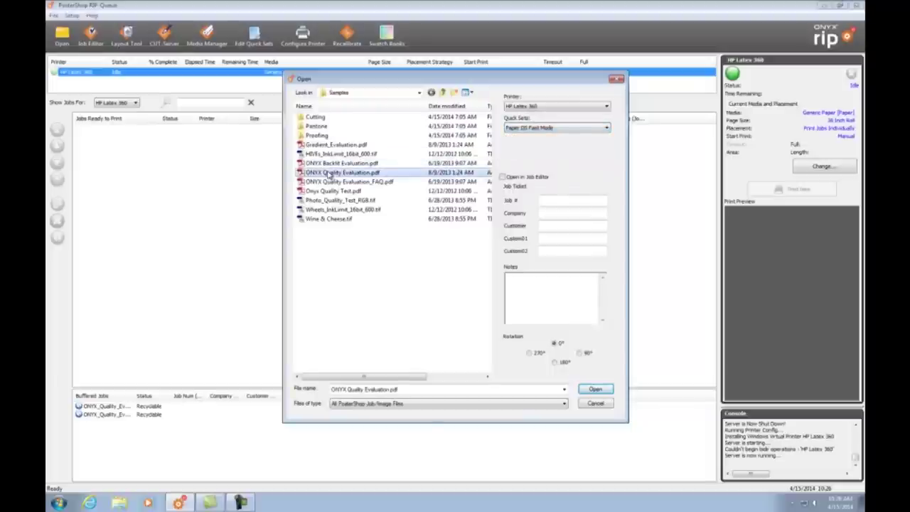
{"action": "left_click", "coordinate": [597, 390]}
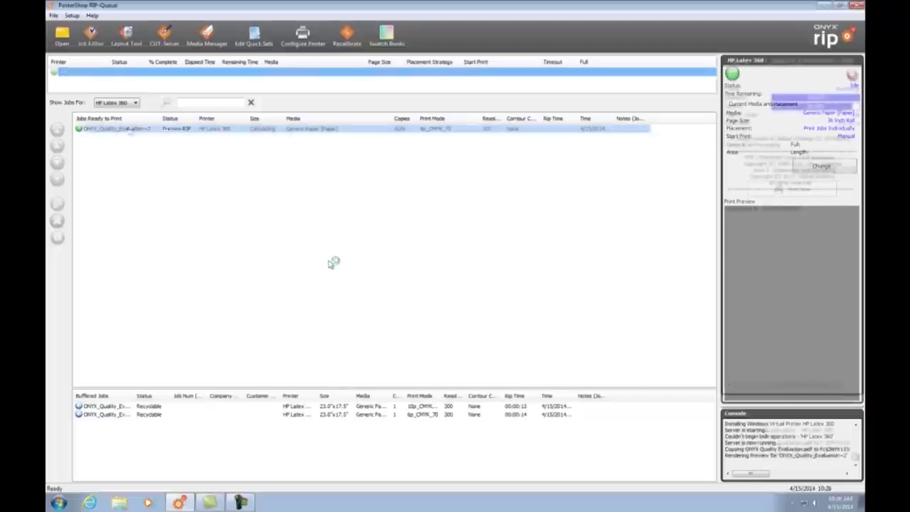
{"action": "left_click", "coordinate": [128, 129]}
{"action": "left_click", "coordinate": [84, 72]}
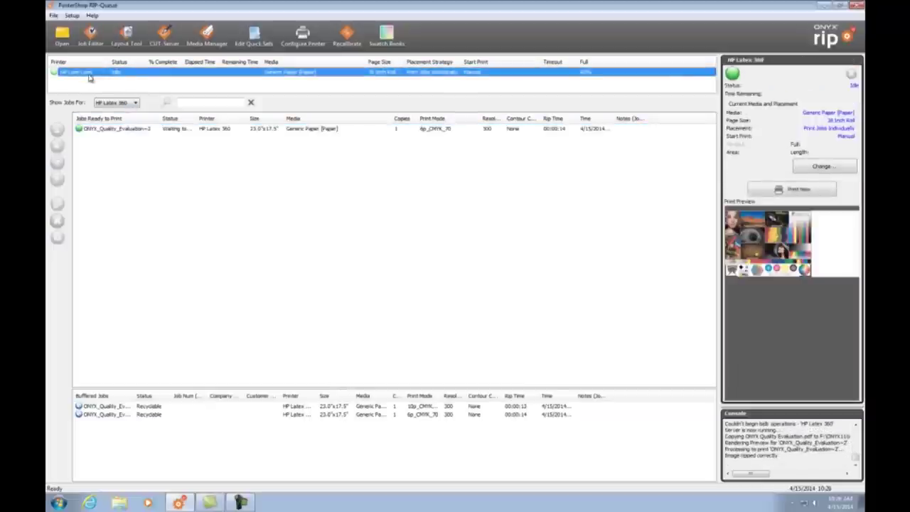
Print the double-sided job on the HP Latex 360 and widen the job name column.
{"action": "left_click", "coordinate": [795, 191]}
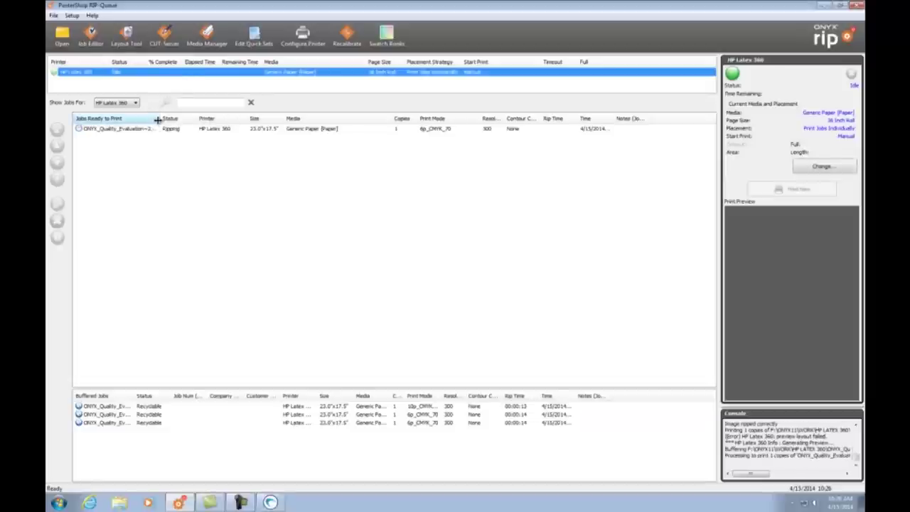
{"action": "left_click_drag", "start_coordinate": [158, 121], "coordinate": [173, 120]}
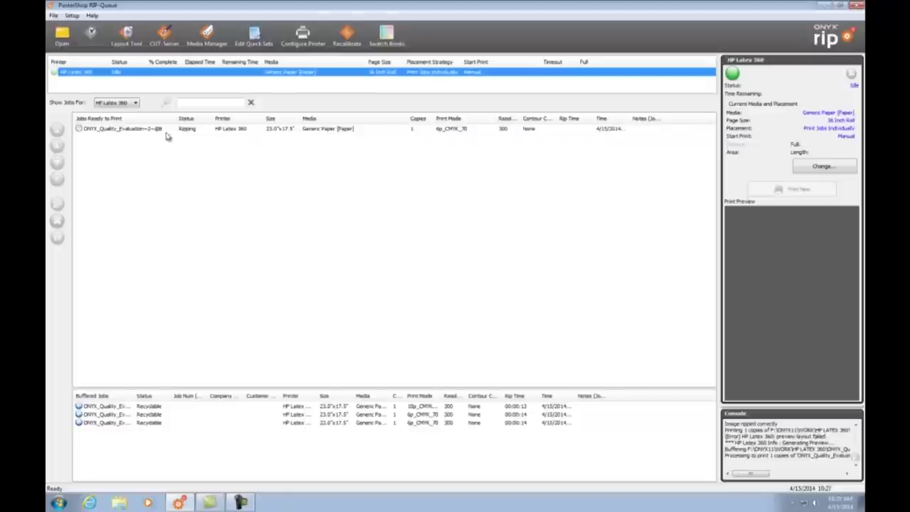
Select the ONYX_Quality_Evaluation~2~@B job to show its details and thumbnail.
{"action": "left_click", "coordinate": [94, 130]}
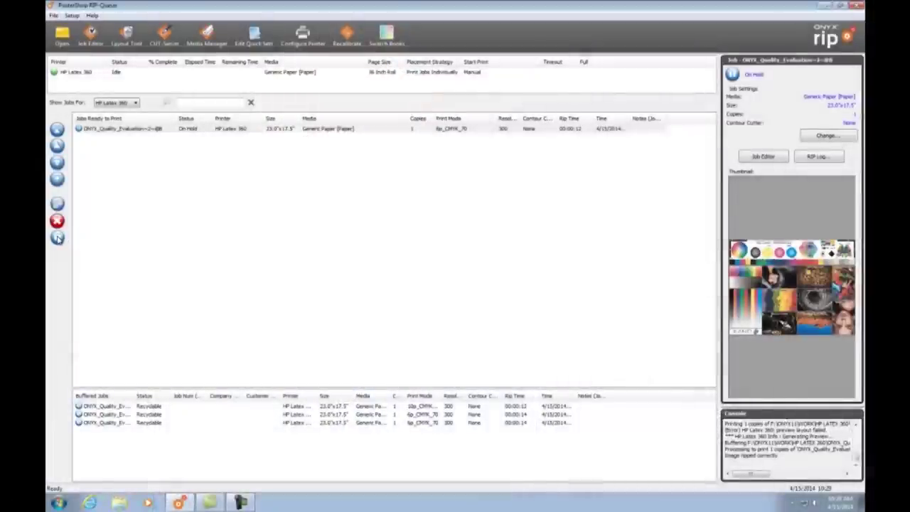
Release the side B job and print it on the HP Latex 360, confirming side B media is loaded.
{"action": "left_click", "coordinate": [58, 239]}
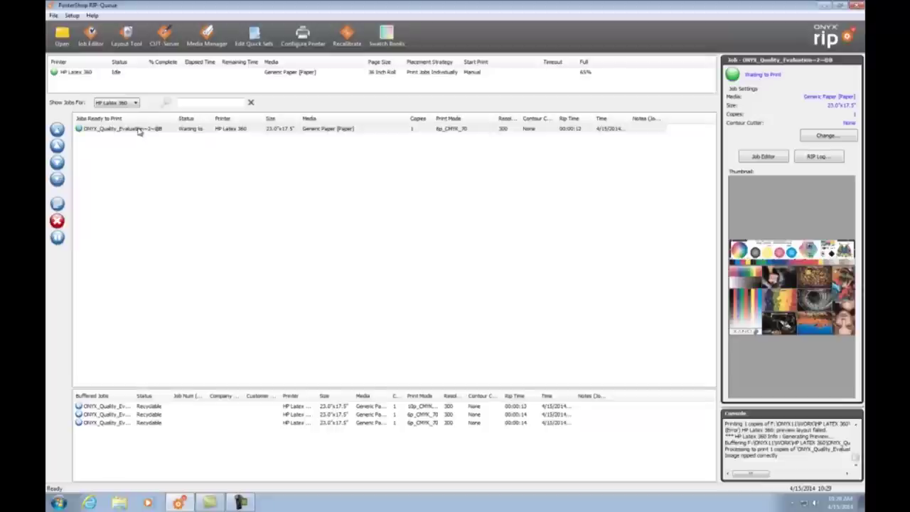
{"action": "left_click", "coordinate": [89, 74]}
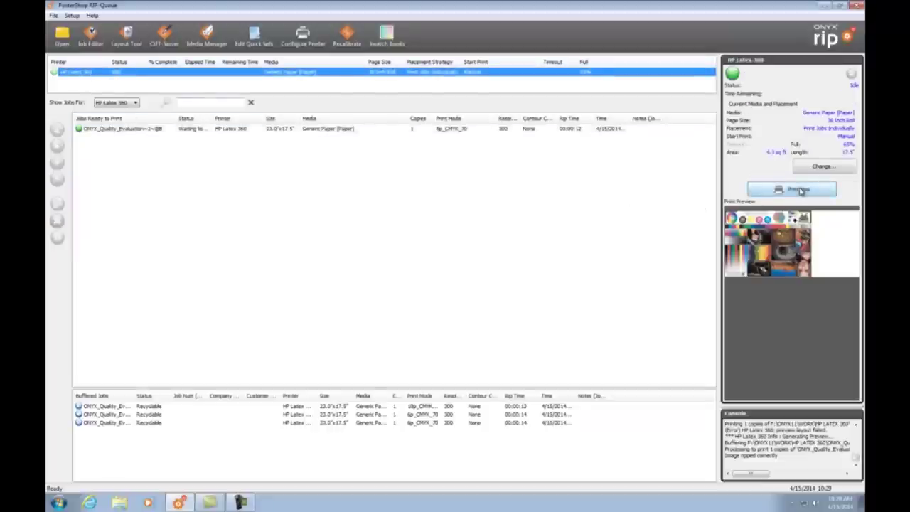
{"action": "left_click", "coordinate": [776, 190]}
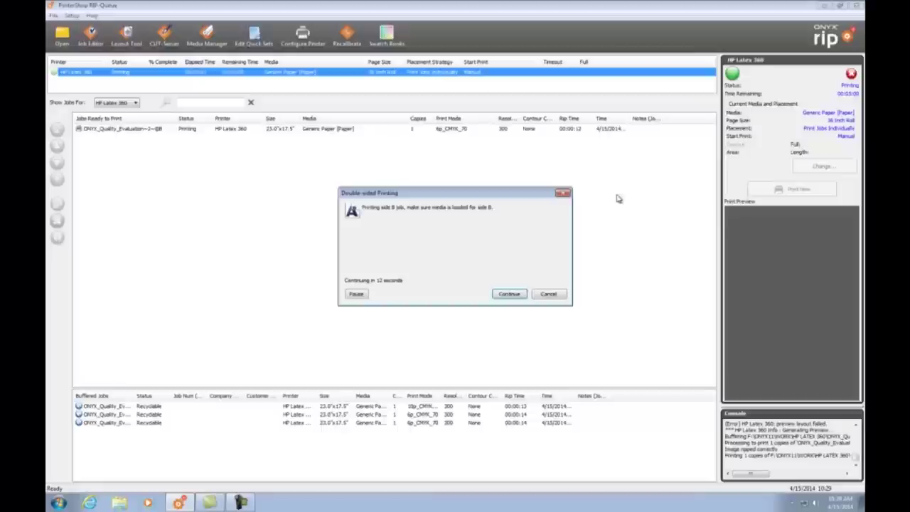
{"action": "left_click", "coordinate": [509, 293]}
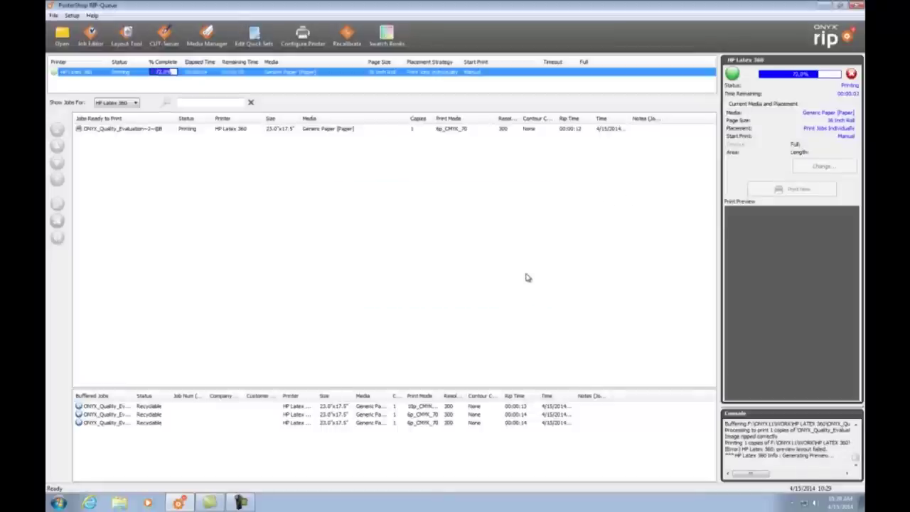